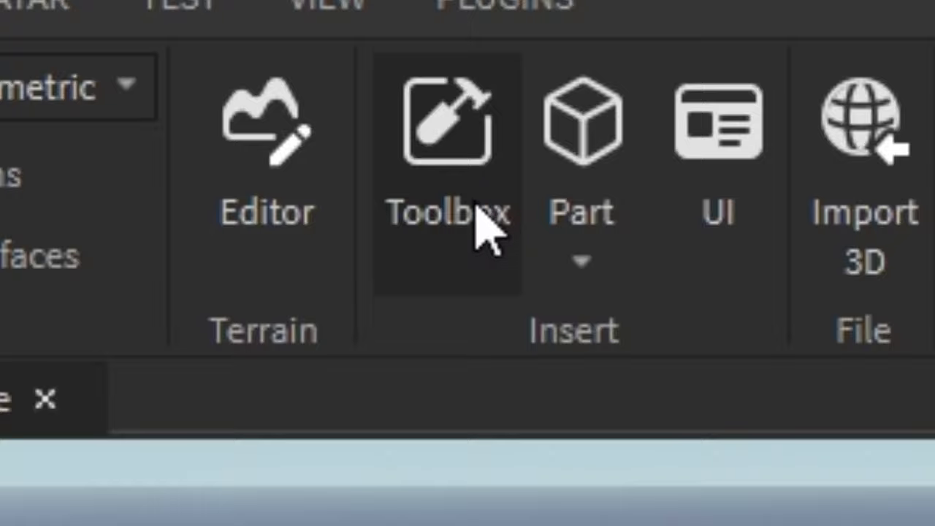
# Insert GateKit from My Models, move it left beside the pad, and delete the extra copy
pyautogui.click(483, 219)
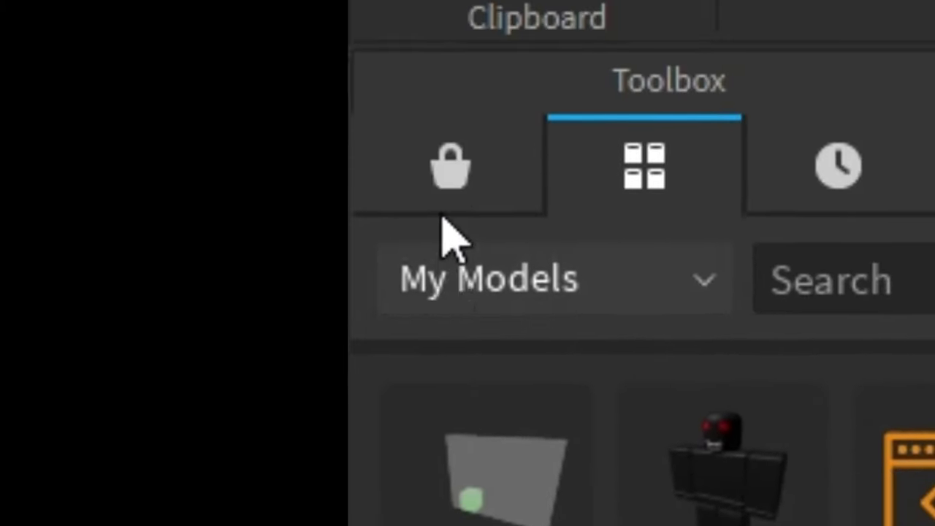
pyautogui.click(448, 171)
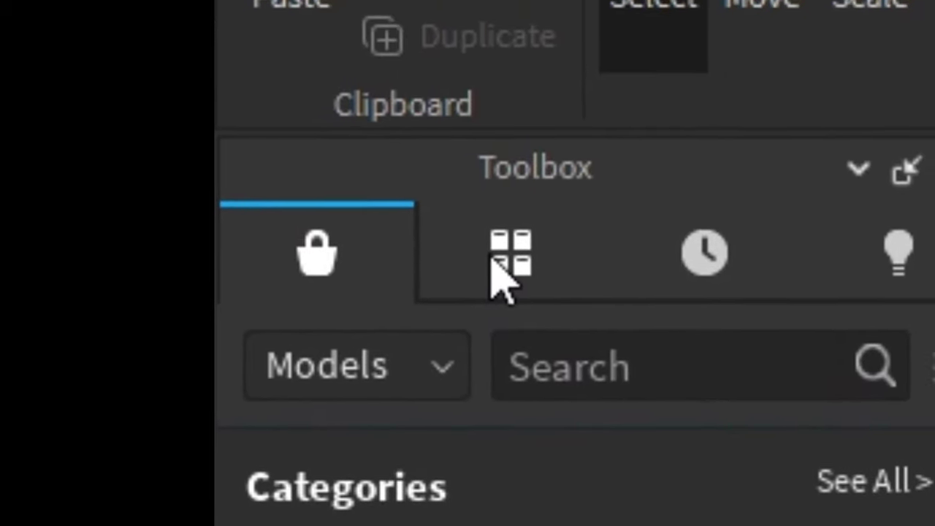
pyautogui.click(504, 263)
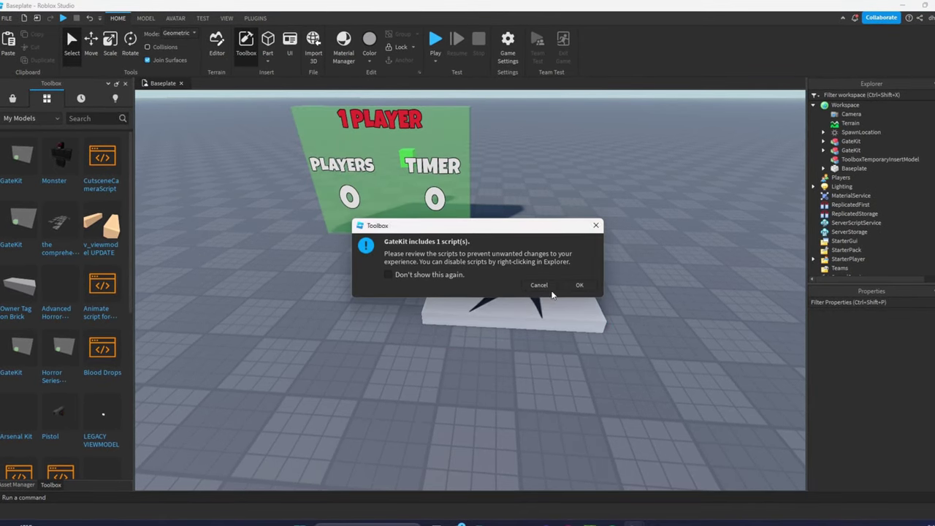
pyautogui.click(579, 285)
pyautogui.moveTo(504, 330); pyautogui.dragTo(397, 297)
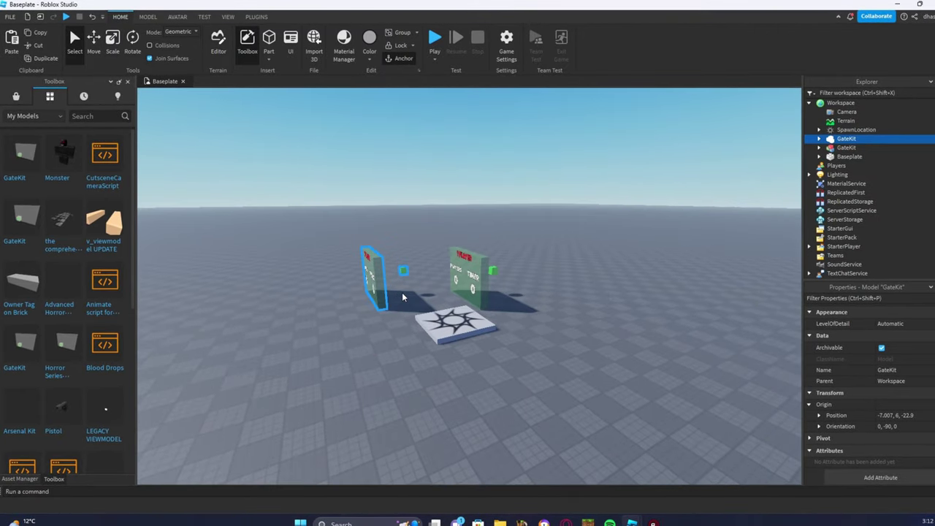
pyautogui.press('Delete')
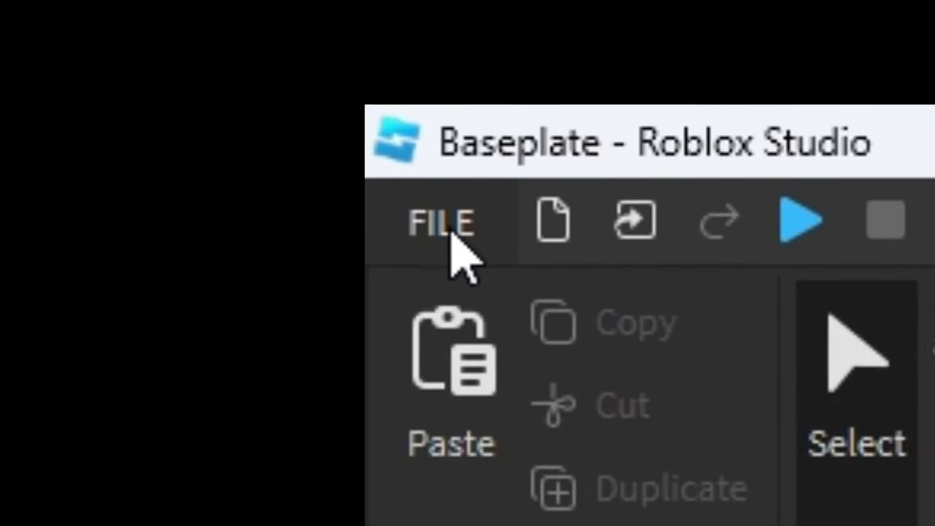
# Publish the place as a new game named 'Tutorial', creator Me, with Team Create off
pyautogui.click(451, 234)
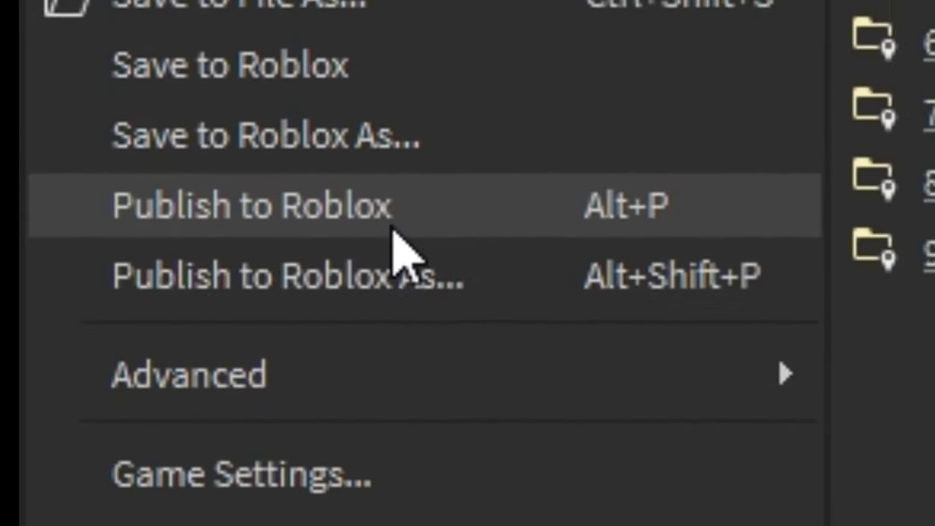
pyautogui.click(483, 301)
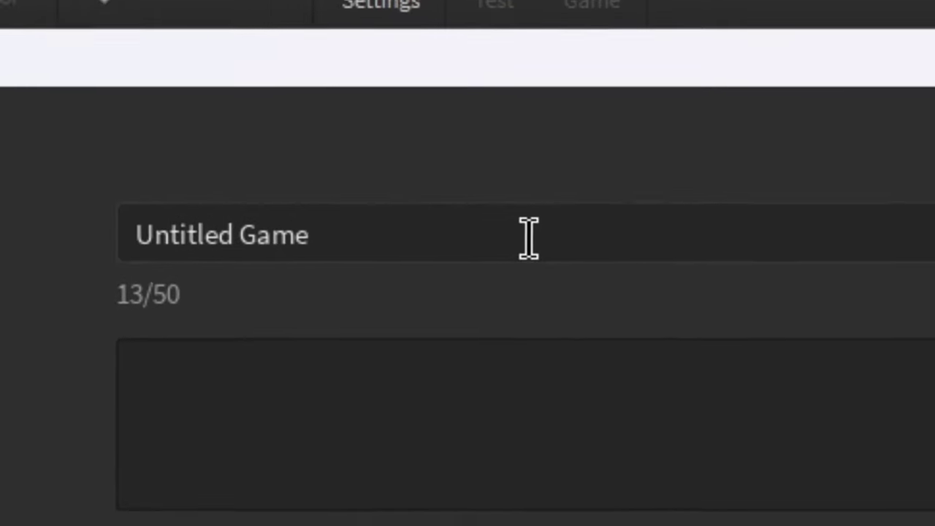
pyautogui.moveTo(528, 236); pyautogui.dragTo(250, 109)
pyautogui.press('BackSpace')
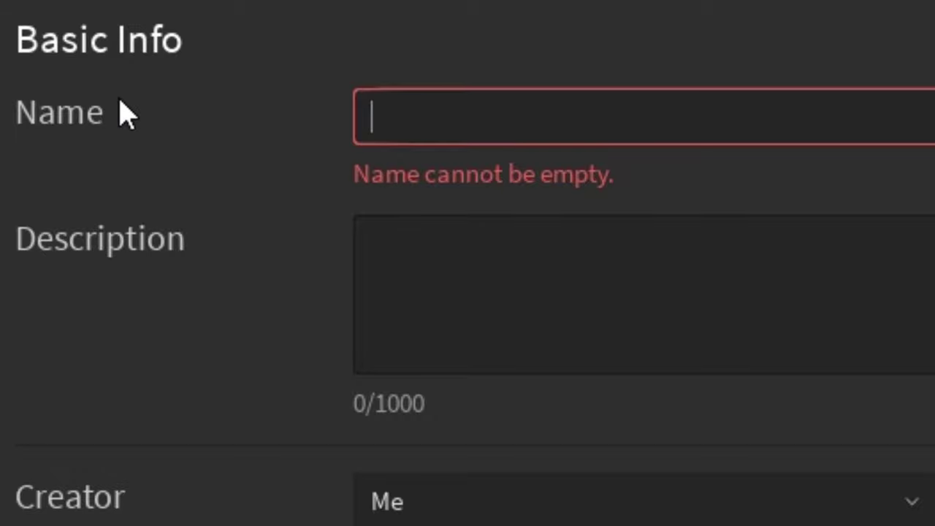
pyautogui.write('Tutorial')
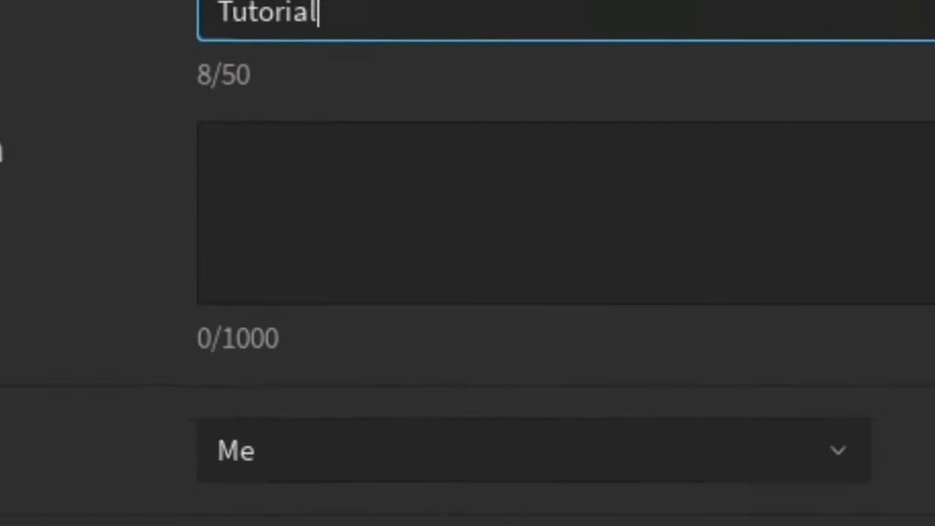
pyautogui.click(760, 511)
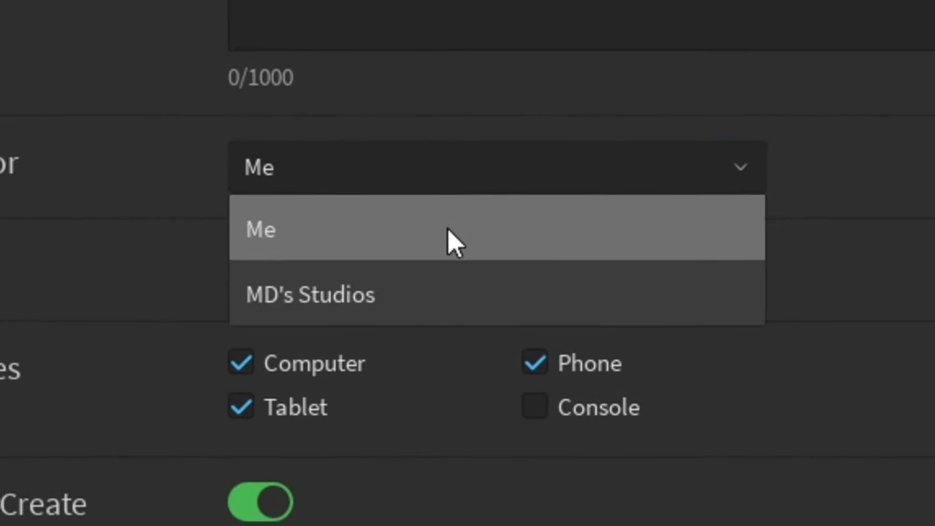
pyautogui.click(511, 284)
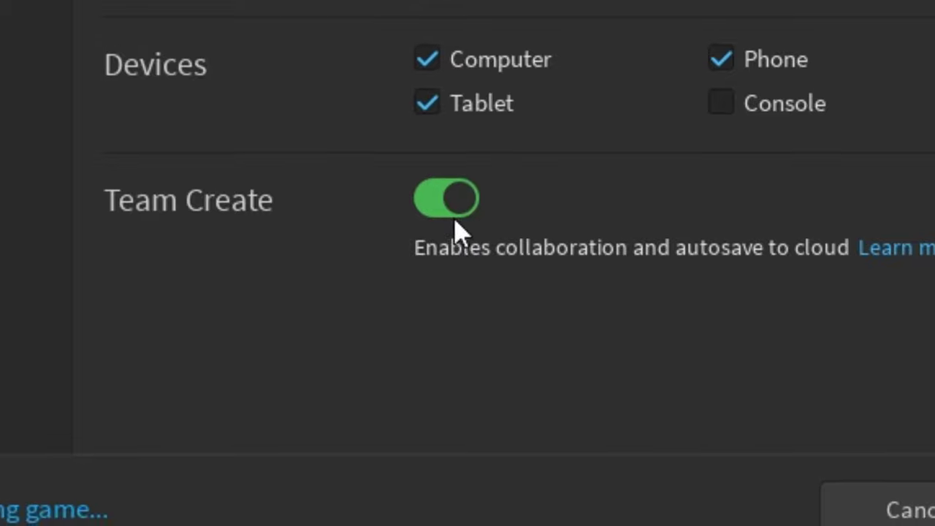
pyautogui.click(415, 314)
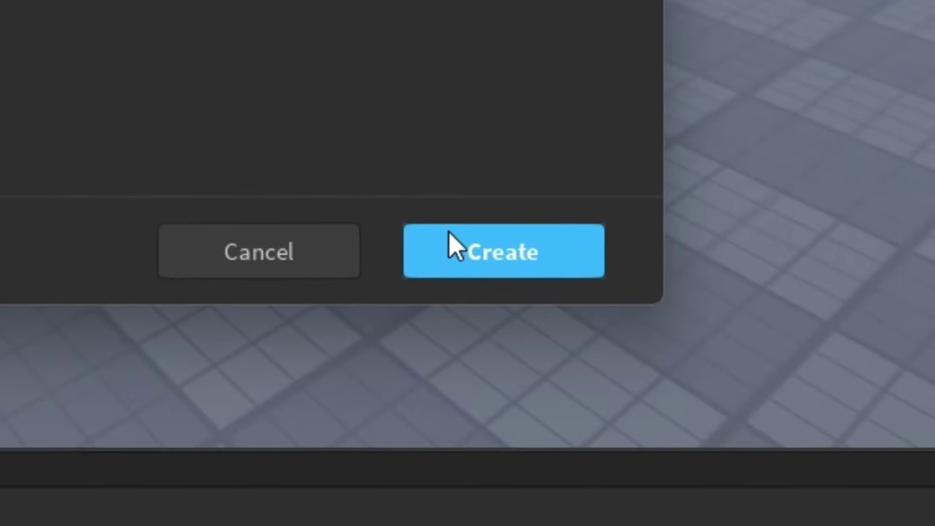
pyautogui.click(494, 299)
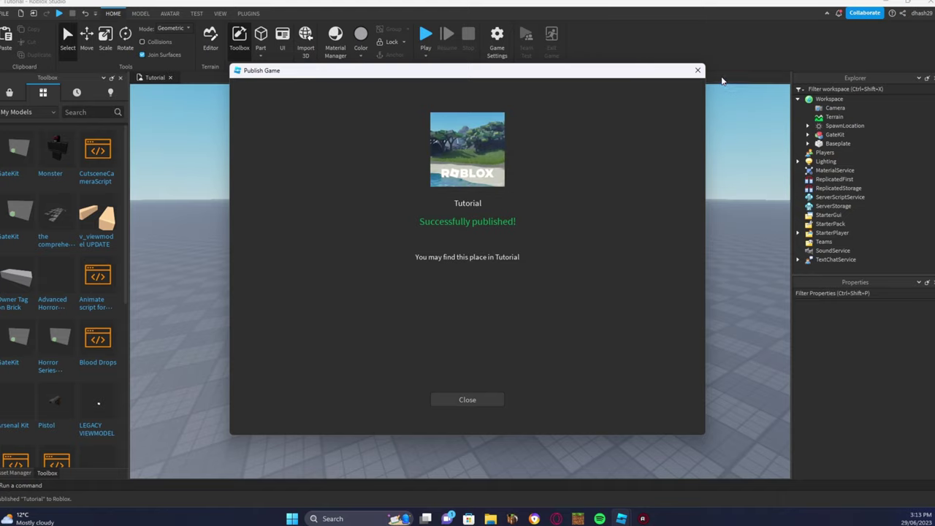
pyautogui.click(698, 70)
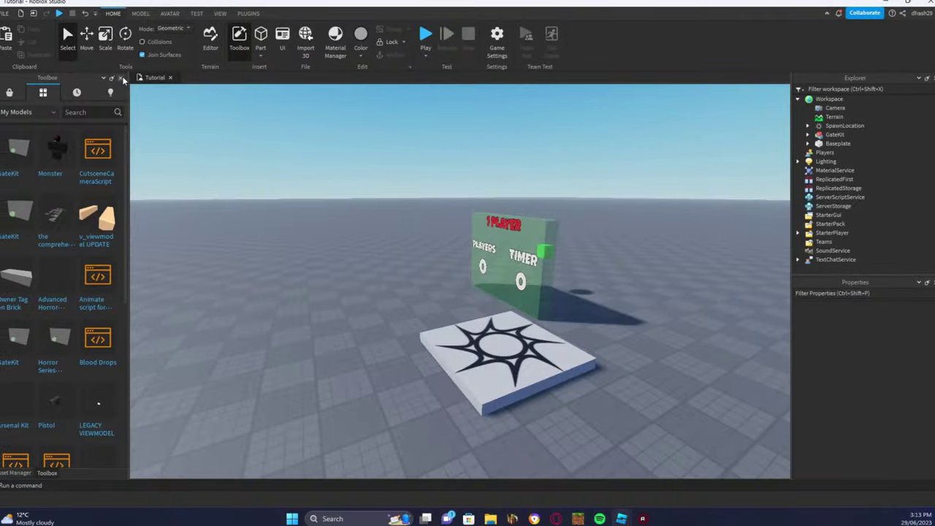
# Close the Toolbox and open the Asset Manager's Places folder
pyautogui.click(121, 78)
pyautogui.click(220, 13)
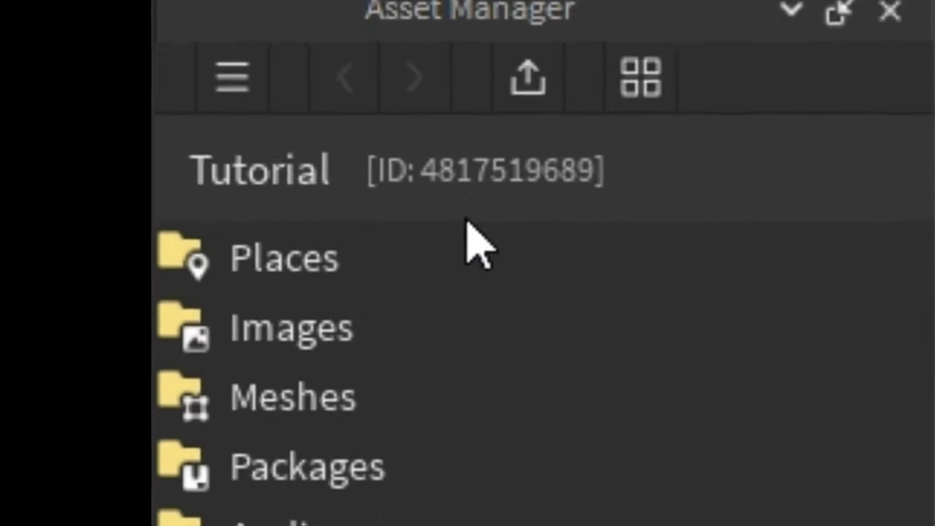
pyautogui.click(350, 242)
pyautogui.doubleClick(350, 243)
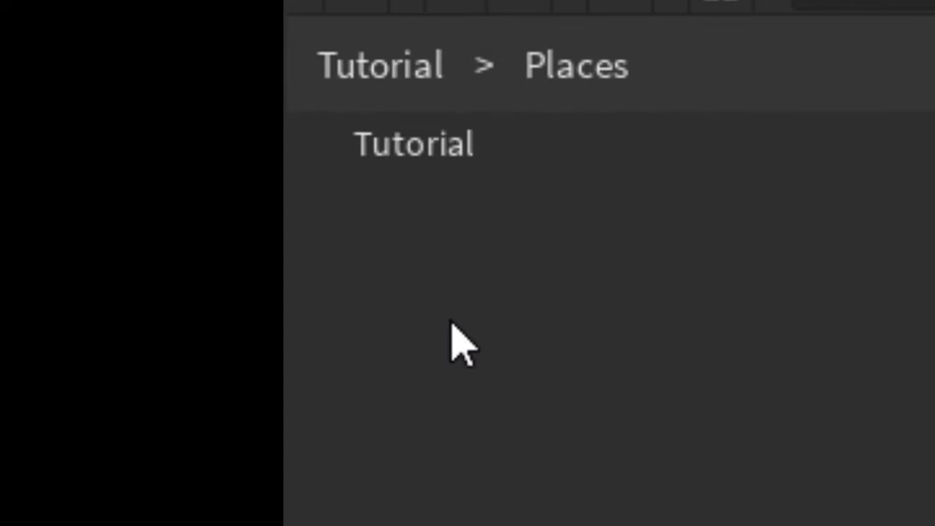
# Add a new place to the game and rename it 'TestPlace'
pyautogui.rightClick(437, 246)
pyautogui.click(554, 325)
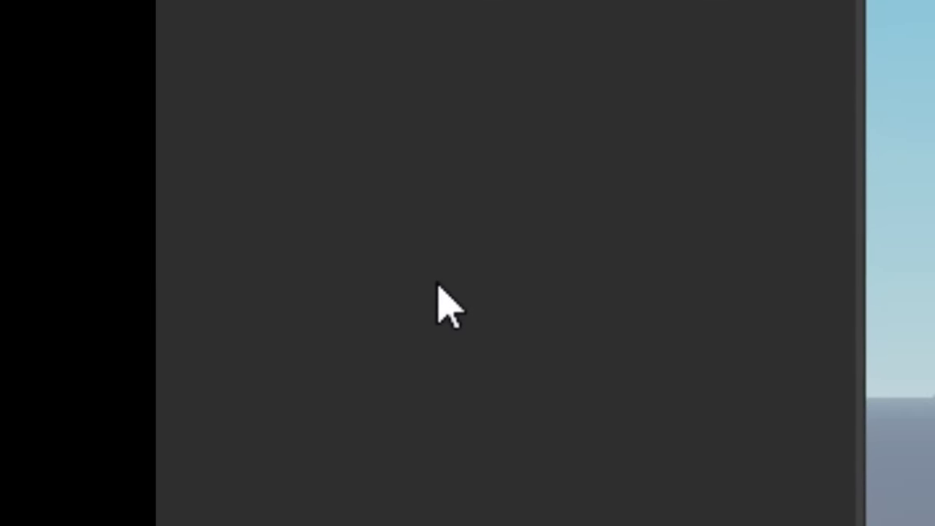
pyautogui.click(555, 69)
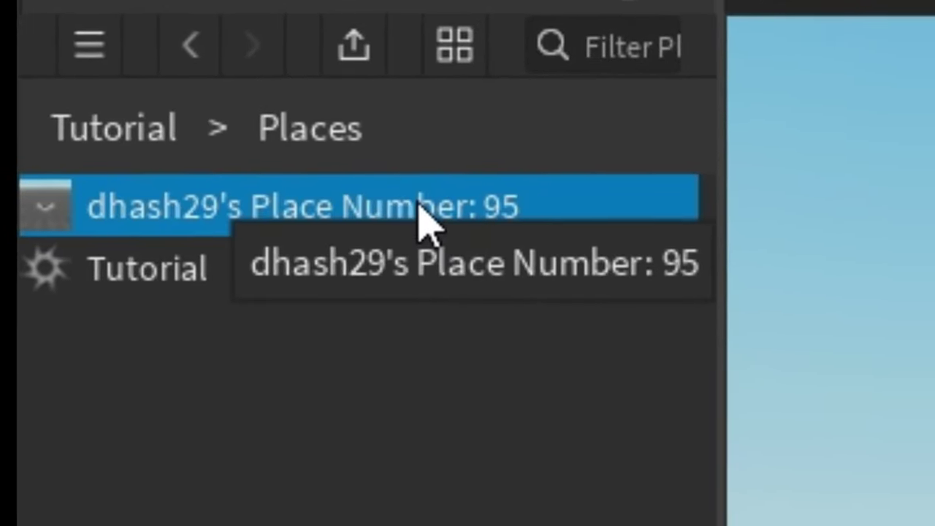
pyautogui.rightClick(421, 209)
pyautogui.click(665, 244)
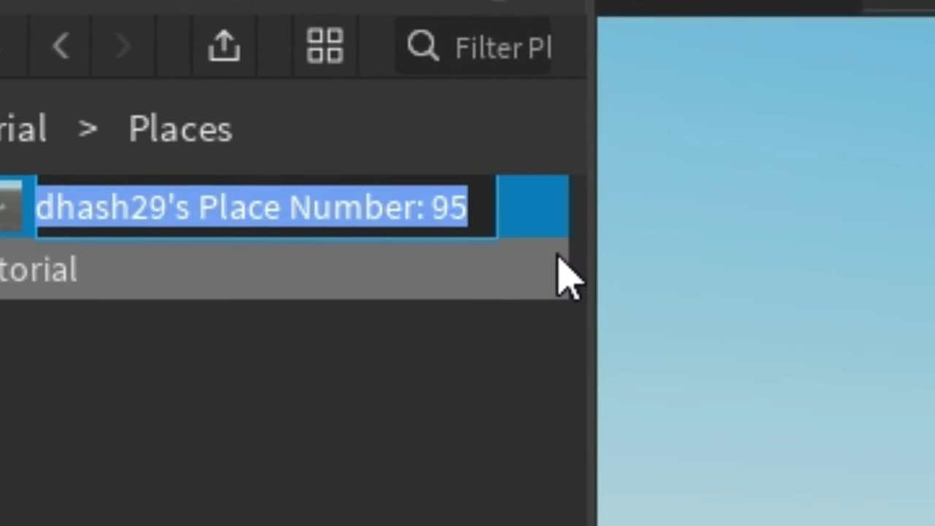
pyautogui.write('Test')
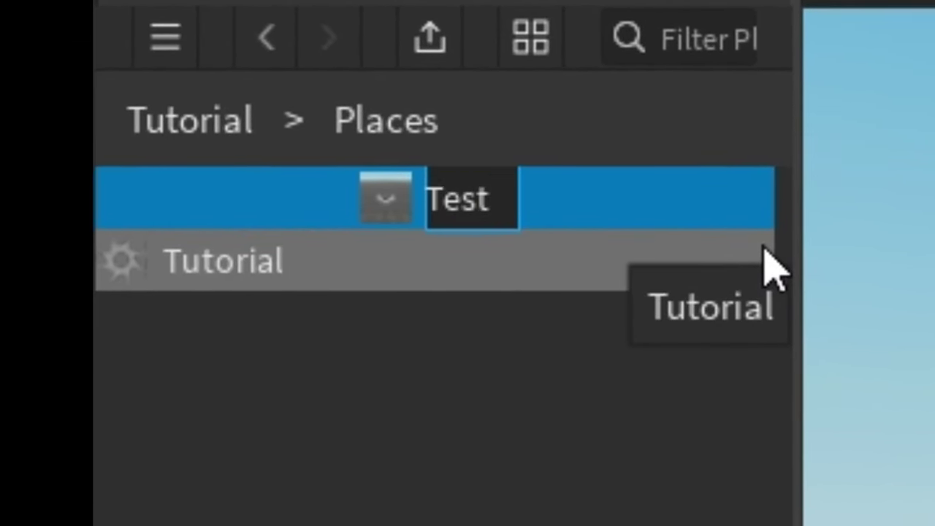
pyautogui.write('Place')
pyautogui.press('Return')
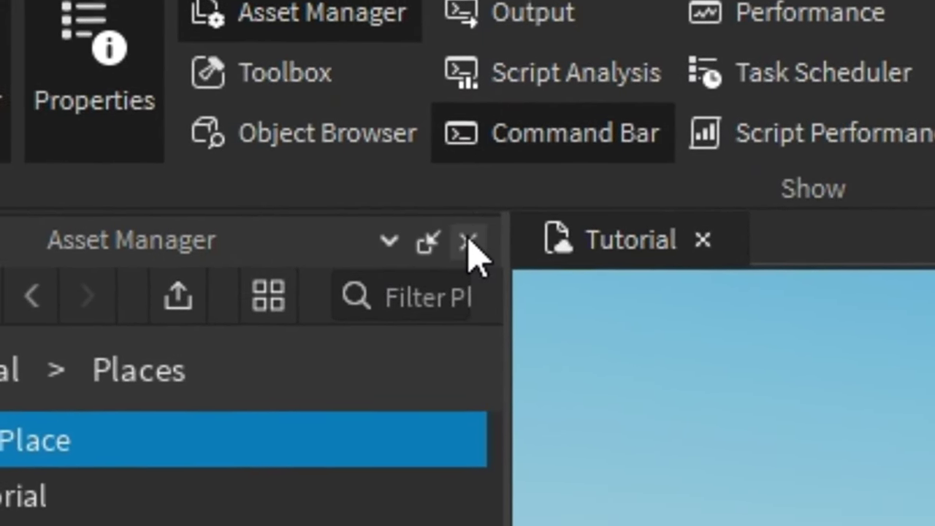
# Close the Asset Manager and expand GateKit > Open > GateModel in the Explorer
pyautogui.click(457, 278)
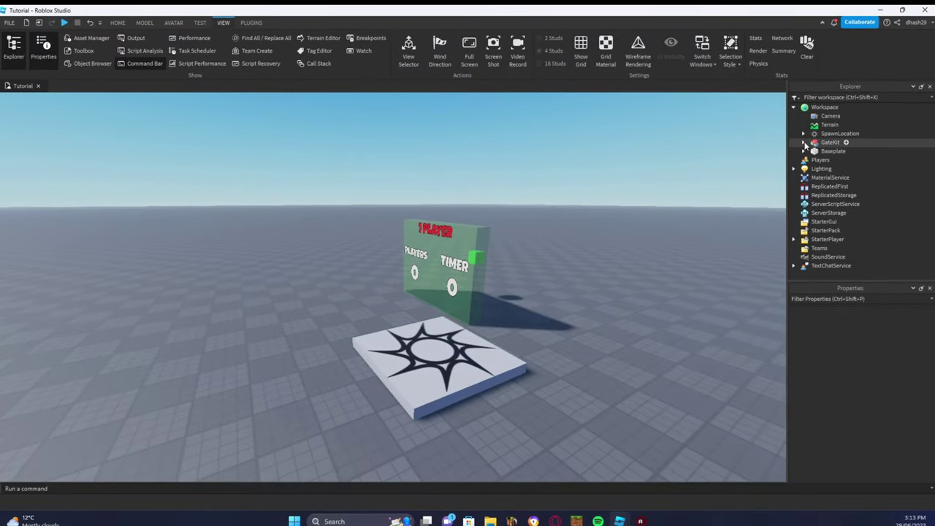
pyautogui.click(804, 142)
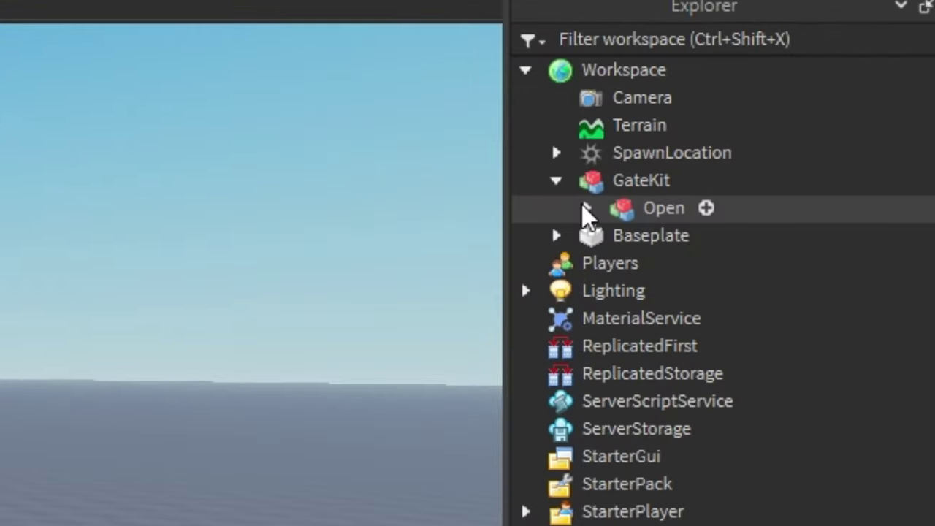
pyautogui.click(587, 209)
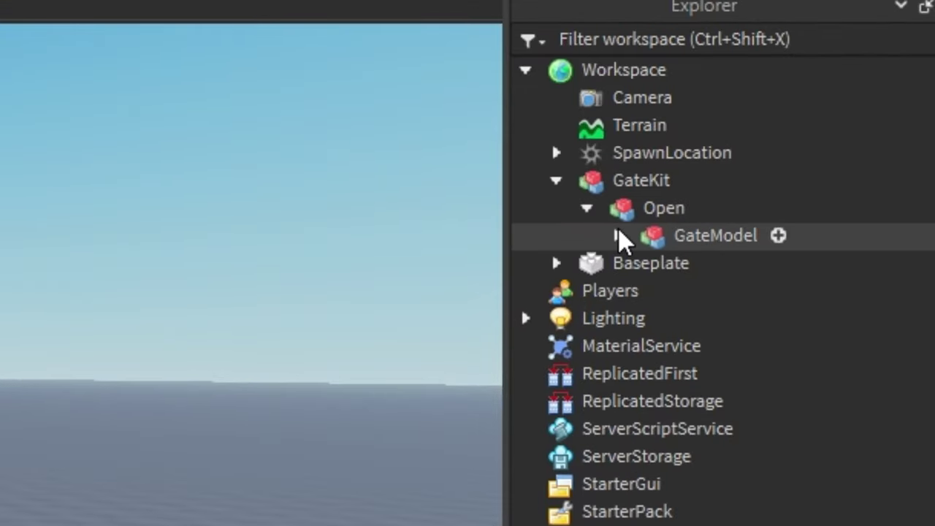
pyautogui.click(618, 235)
# Read through MainScript's code, then select the PlayersAllowed value of 1
pyautogui.doubleClick(687, 267)
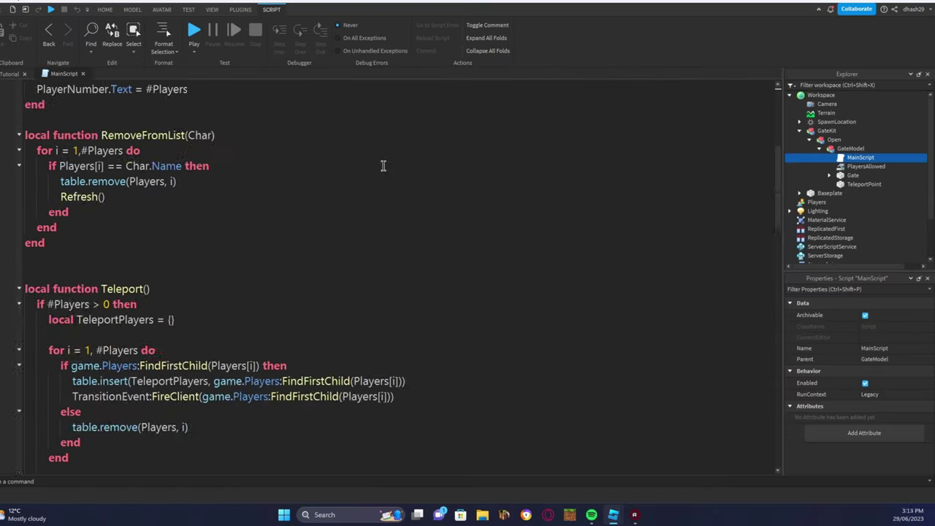
pyautogui.scroll(-5, 382, 165)
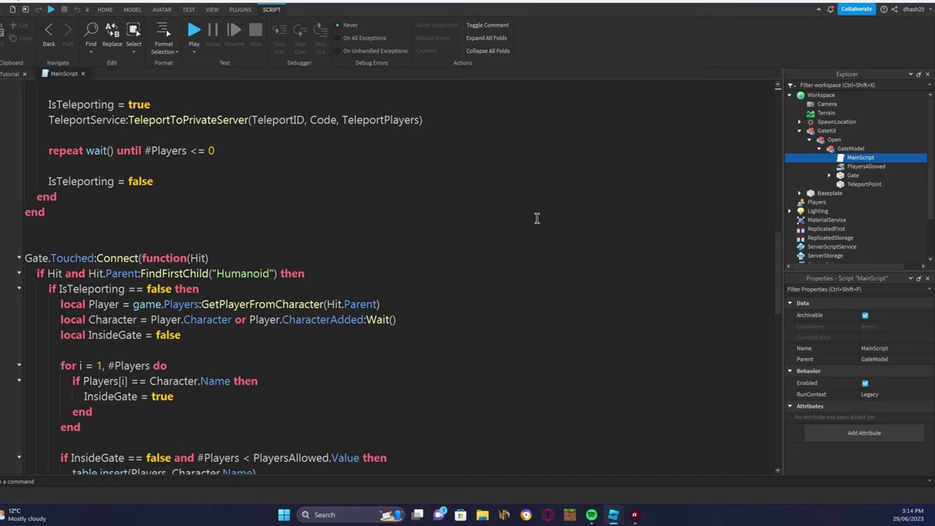
pyautogui.click(842, 166)
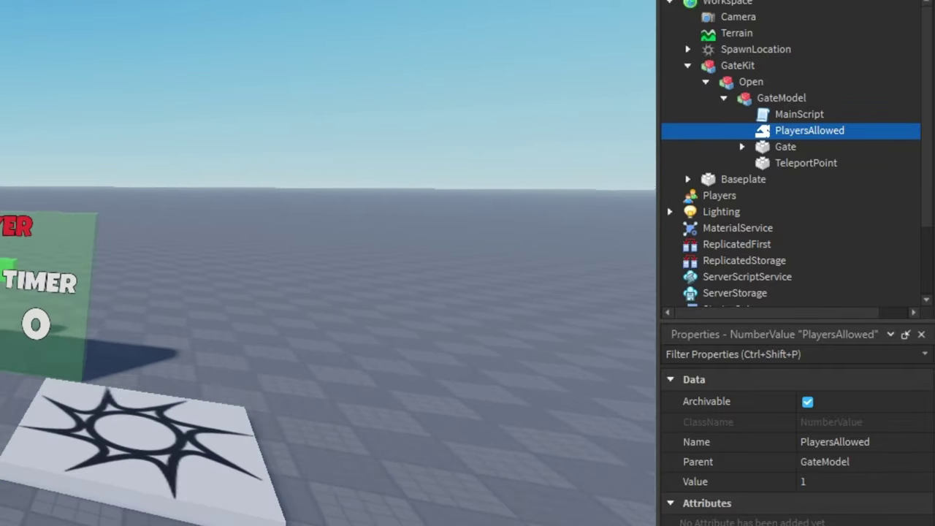
pyautogui.scroll(3, 63, 183)
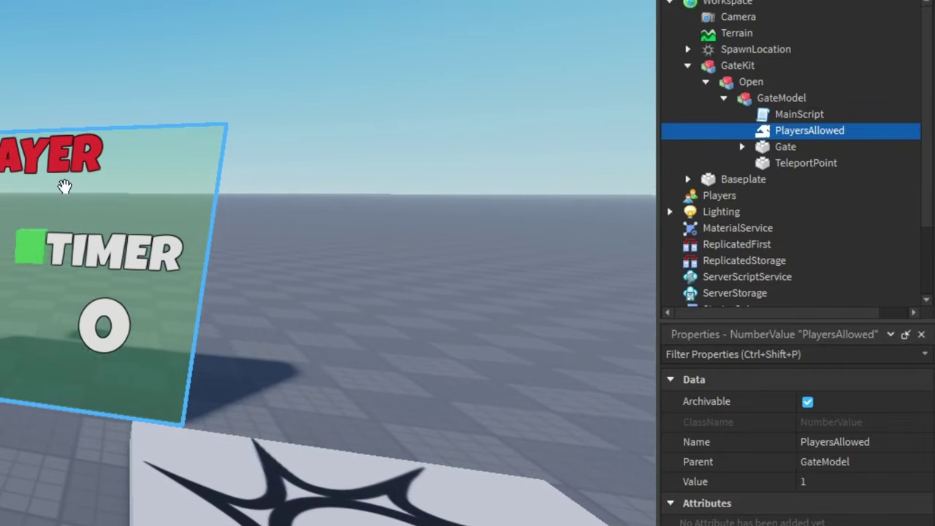
pyautogui.click(822, 481)
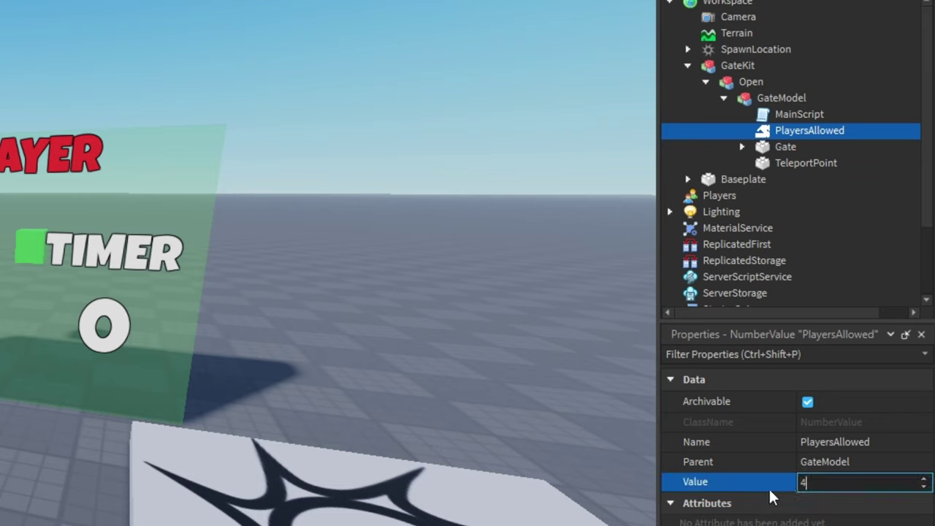
pyautogui.click(533, 344)
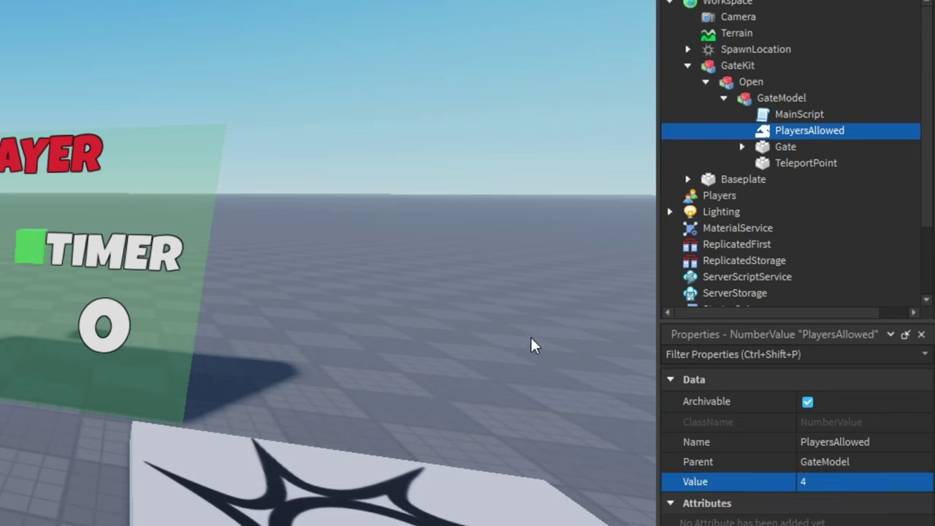
pyautogui.click(805, 133)
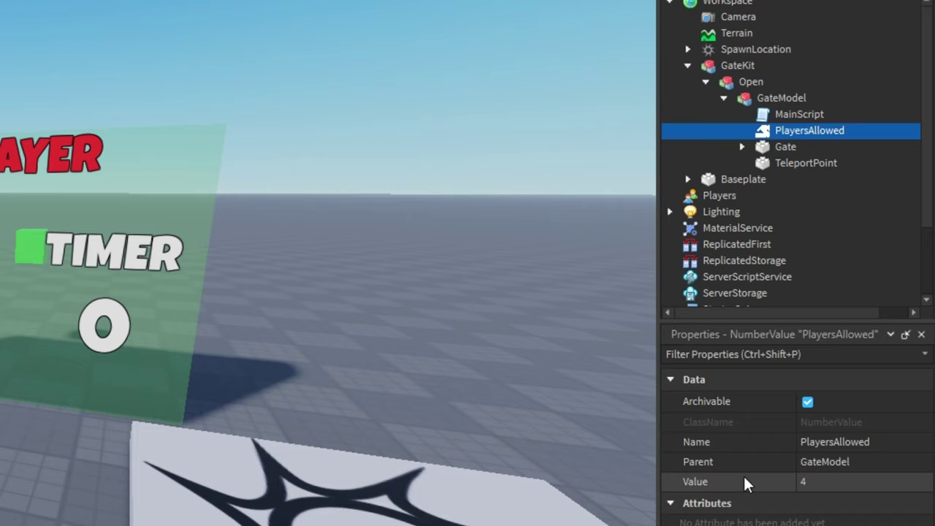
pyautogui.click(839, 481)
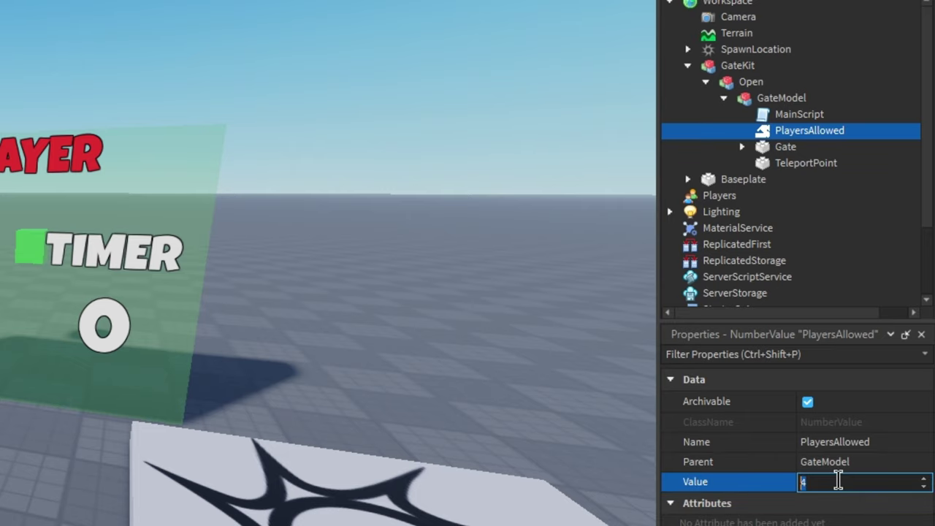
pyautogui.write('1')
pyautogui.click(456, 313)
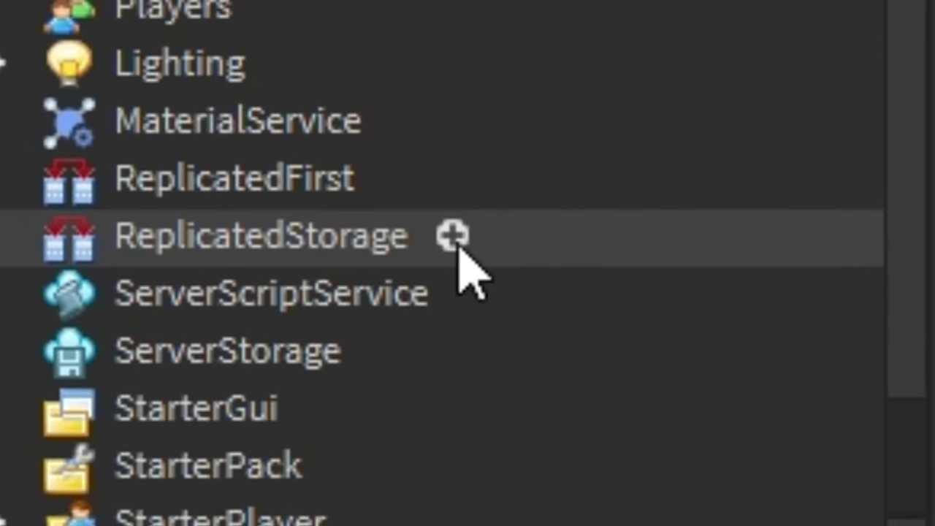
# Insert a RemoteEvent under ReplicatedStorage and name it 'TransitionEvent'
pyautogui.click(411, 287)
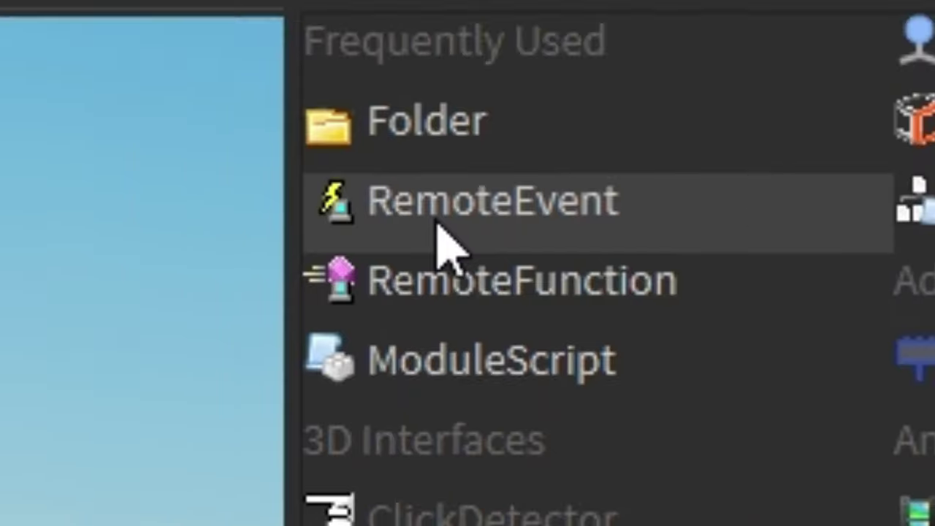
pyautogui.click(435, 221)
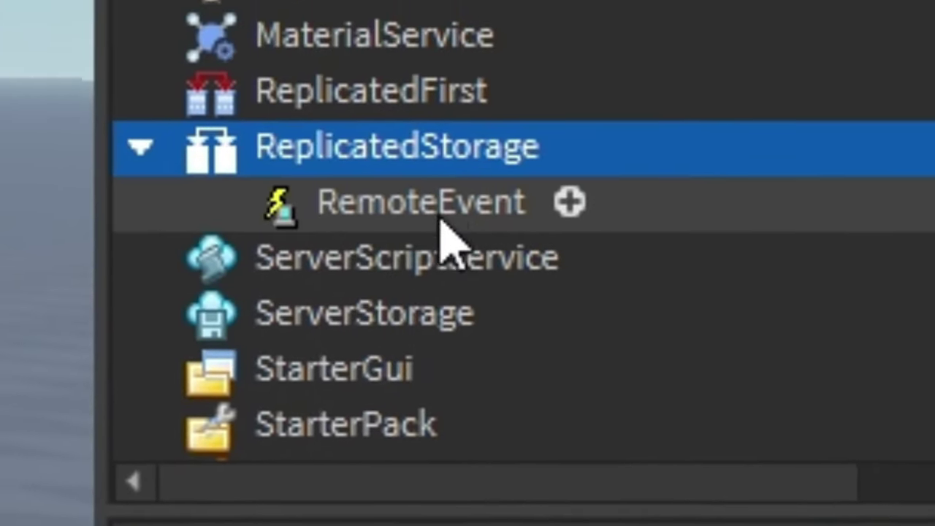
pyautogui.click(895, 59)
pyautogui.doubleClick(460, 243)
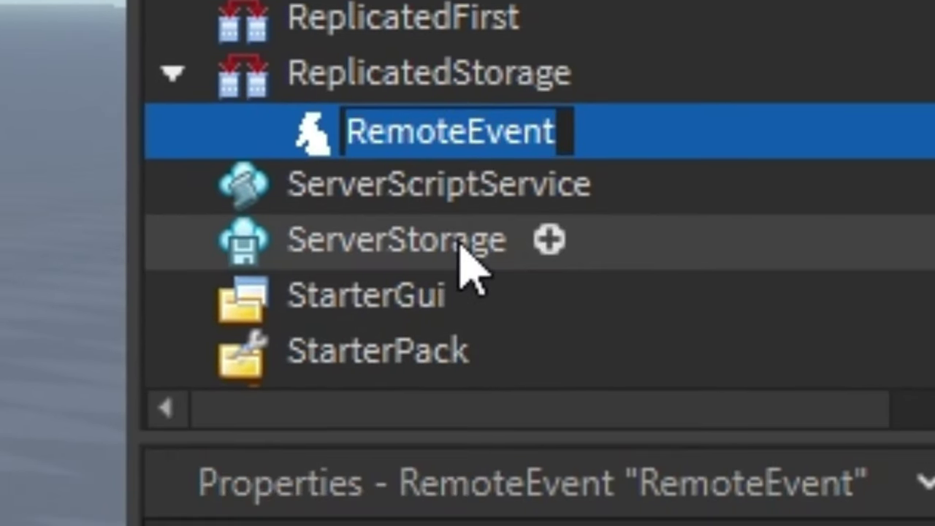
pyautogui.write('T')
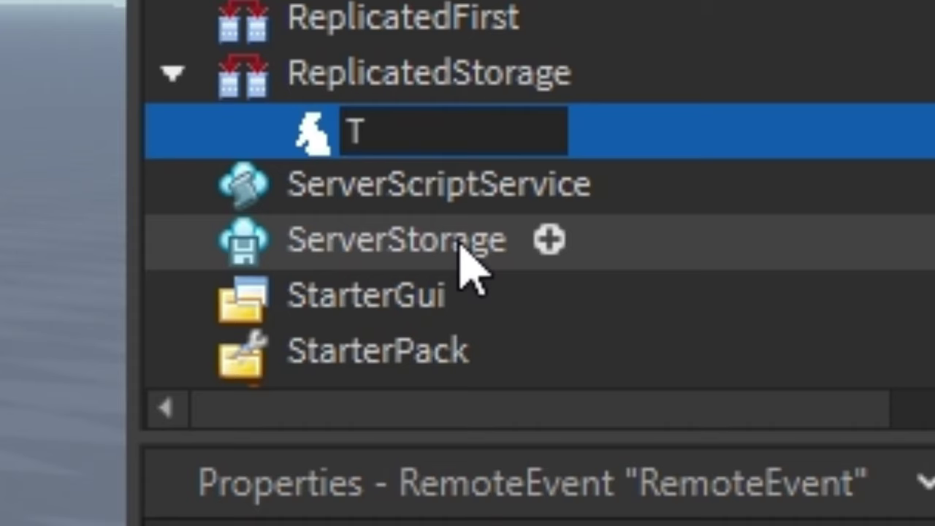
pyautogui.write('ransition')
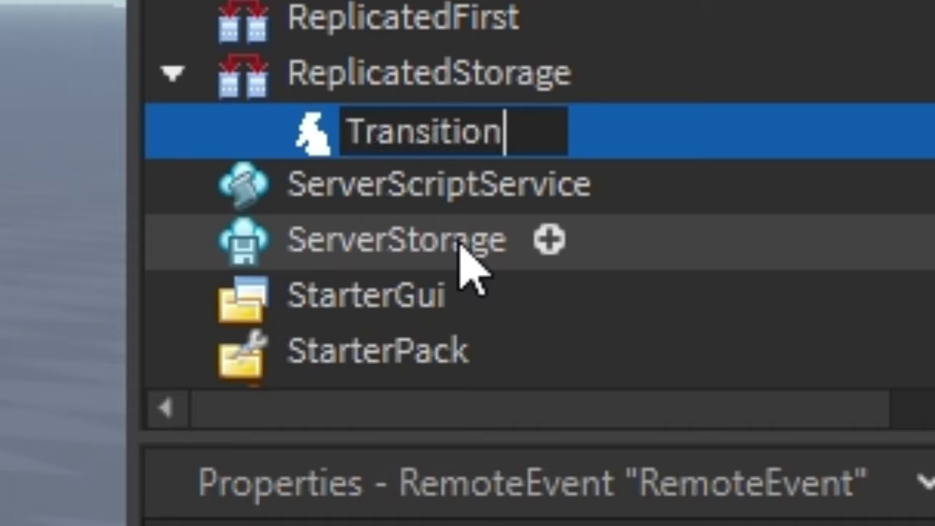
pyautogui.write('Event')
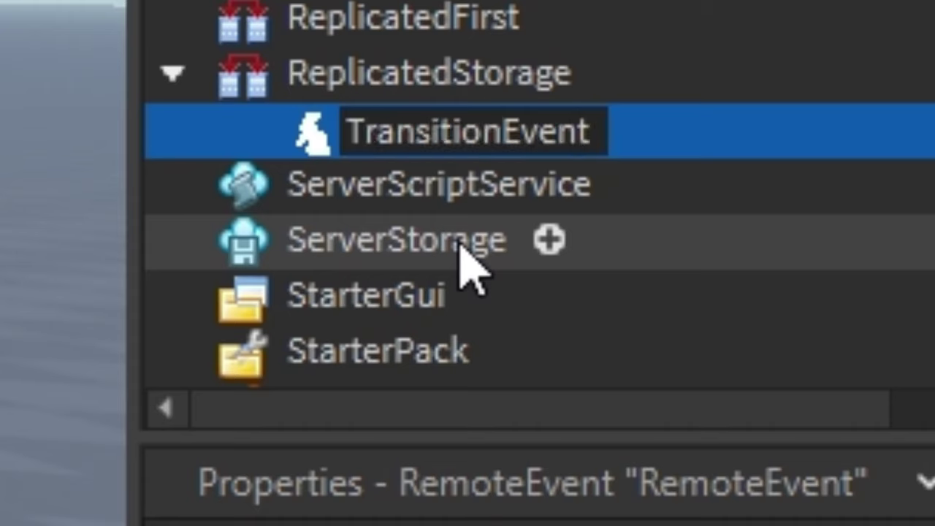
pyautogui.press('Return')
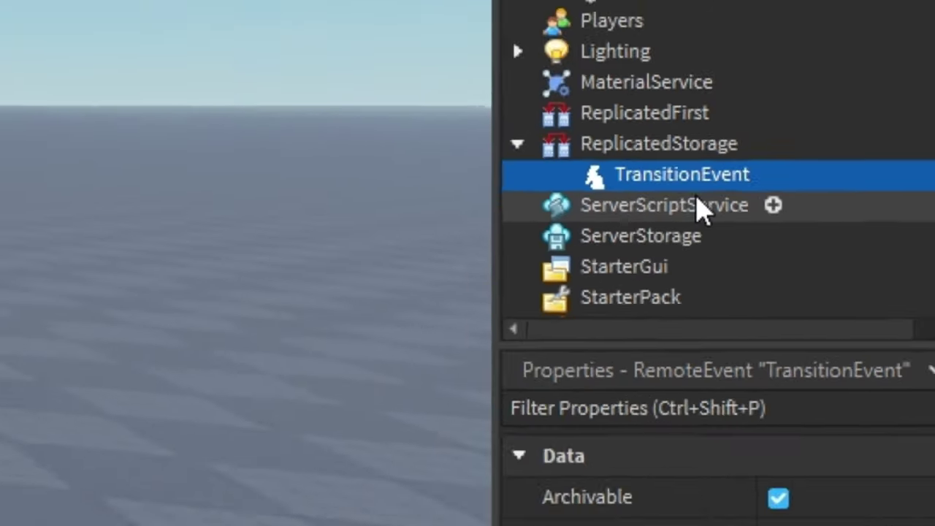